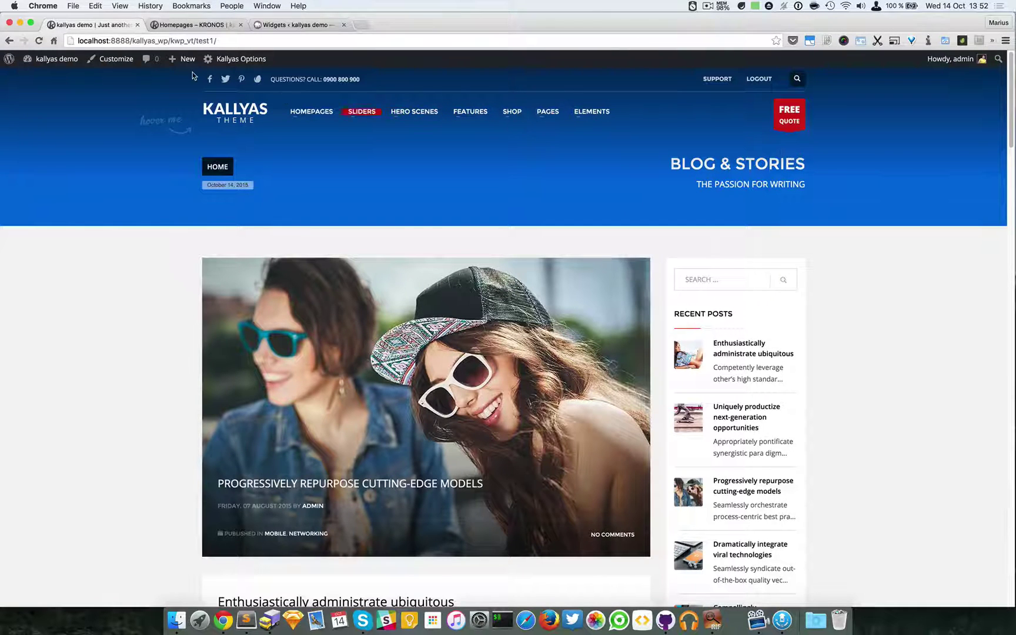
- Open Aries Homepage from the HOMEPAGES menu in page builder edit mode with the element library
mouse_move(190, 65)
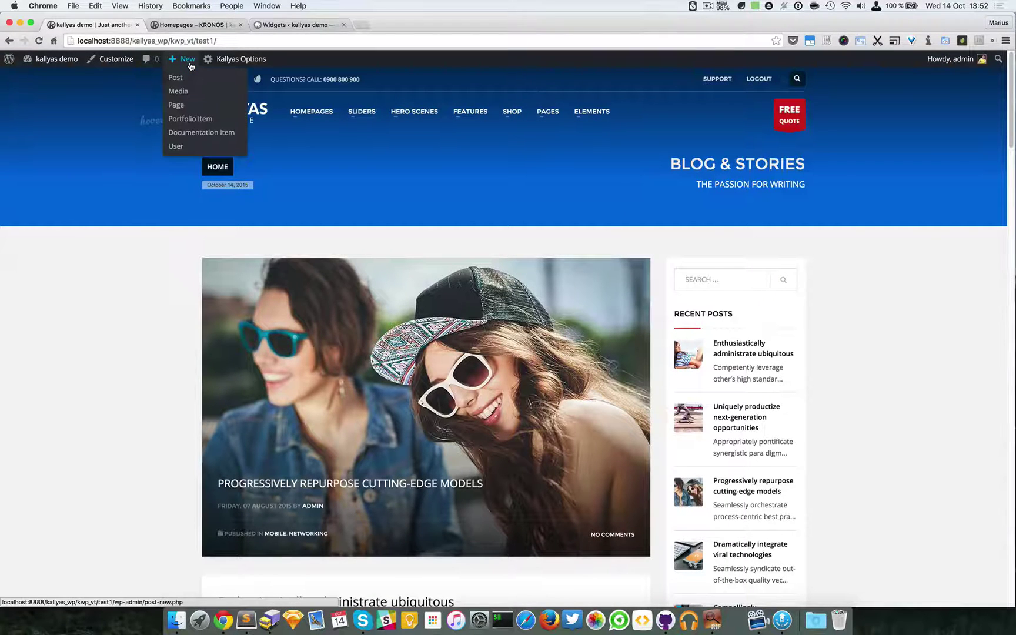
mouse_move(306, 112)
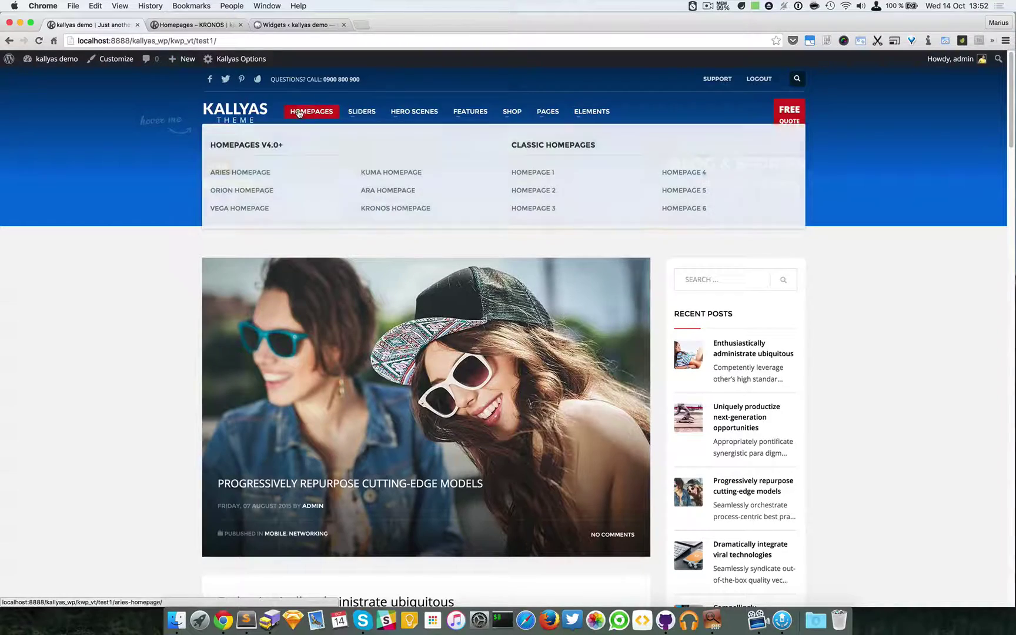
left_click(256, 173)
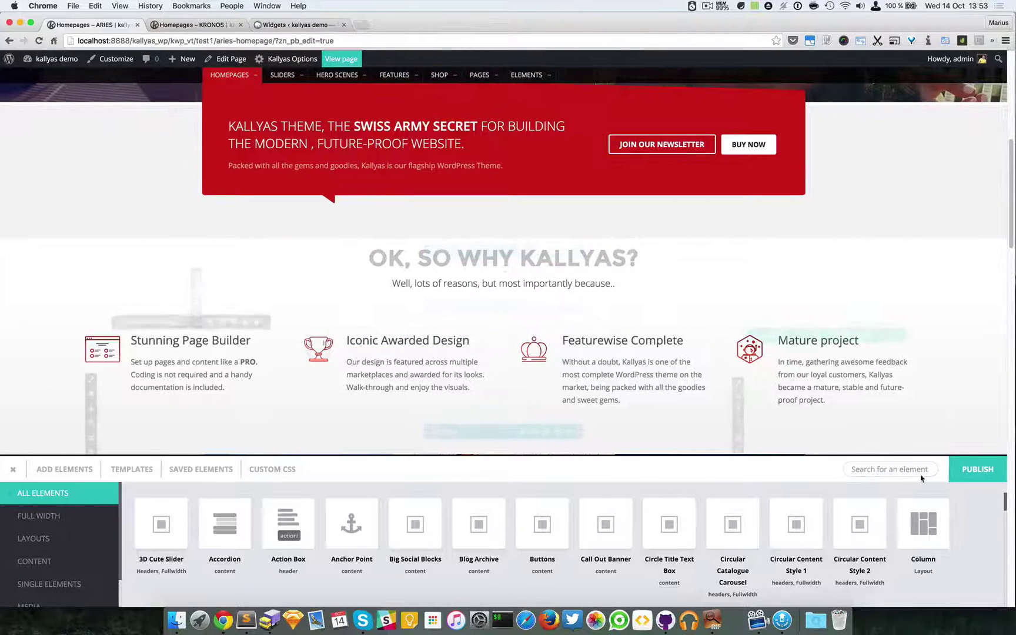
- Search the element library for 'spac' and drop a Spacer Element above 'OK, SO WHY KALLYAS?'
left_click(905, 465)
type("sea")
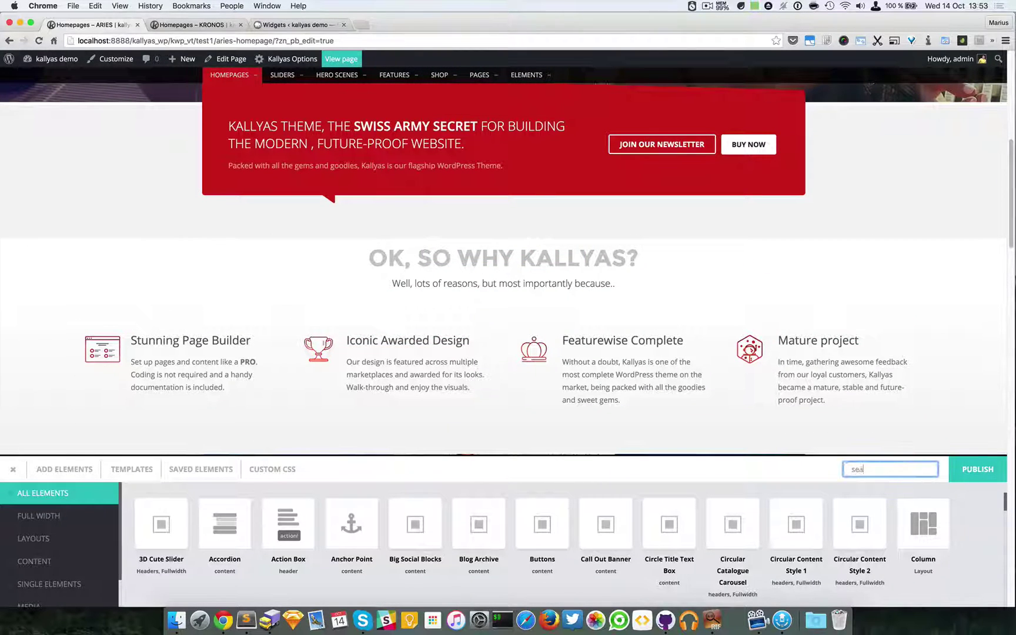
key("BackSpace")
key("BackSpace")
key("BackSpace")
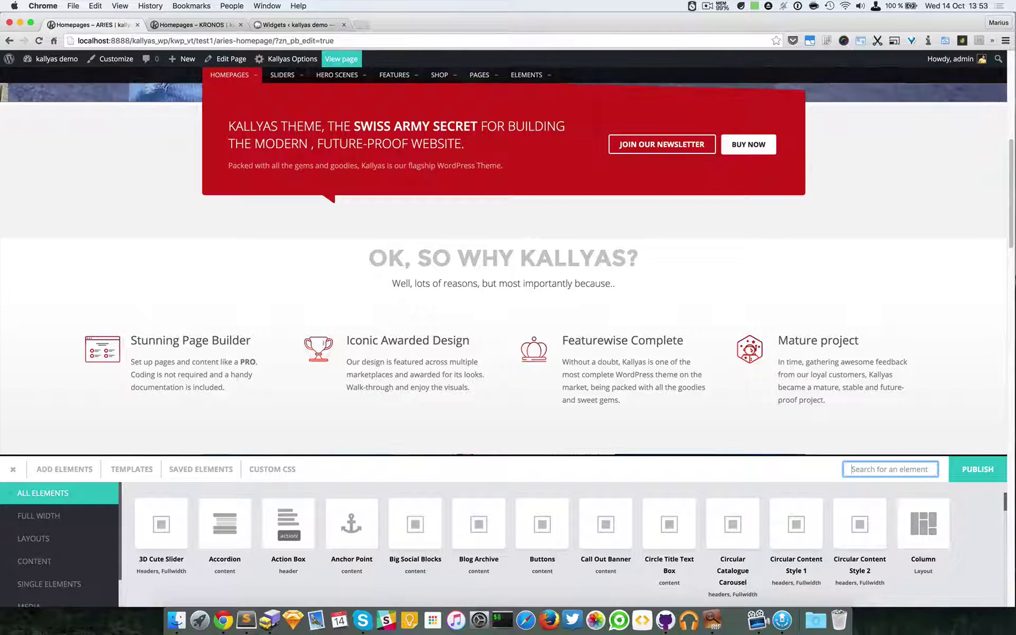
type("spac")
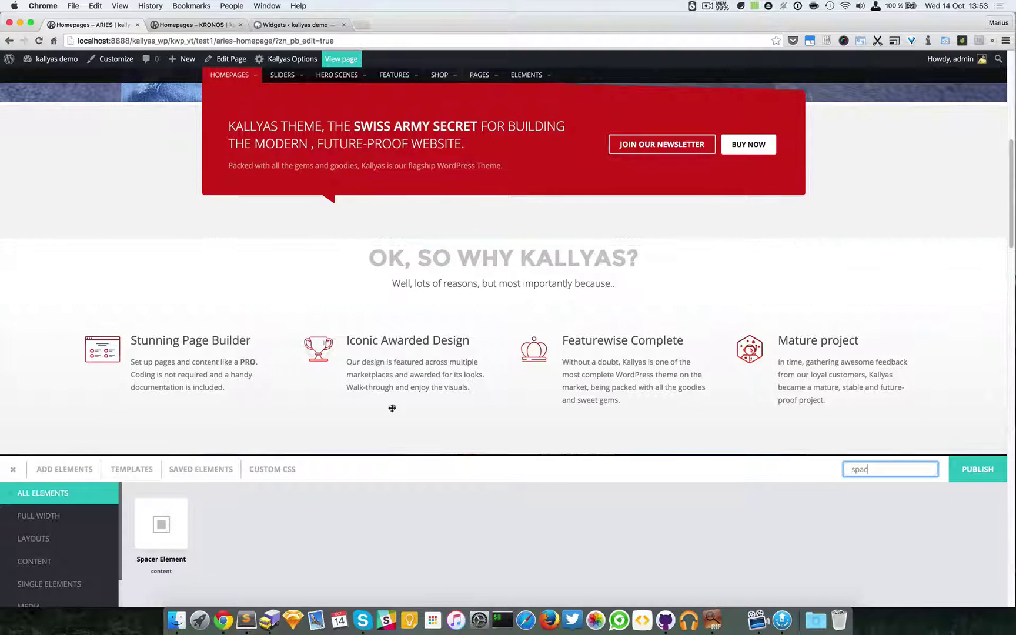
left_click_drag(392, 407, 487, 267)
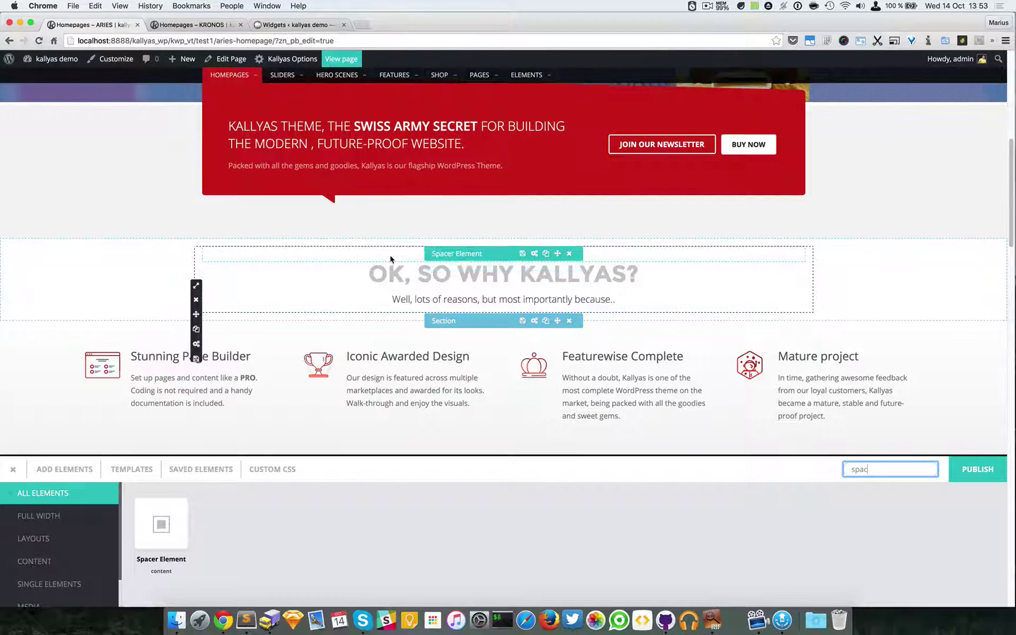
- In the Spacer Element options, drag the Set height slider to about 295 px
left_click(532, 253)
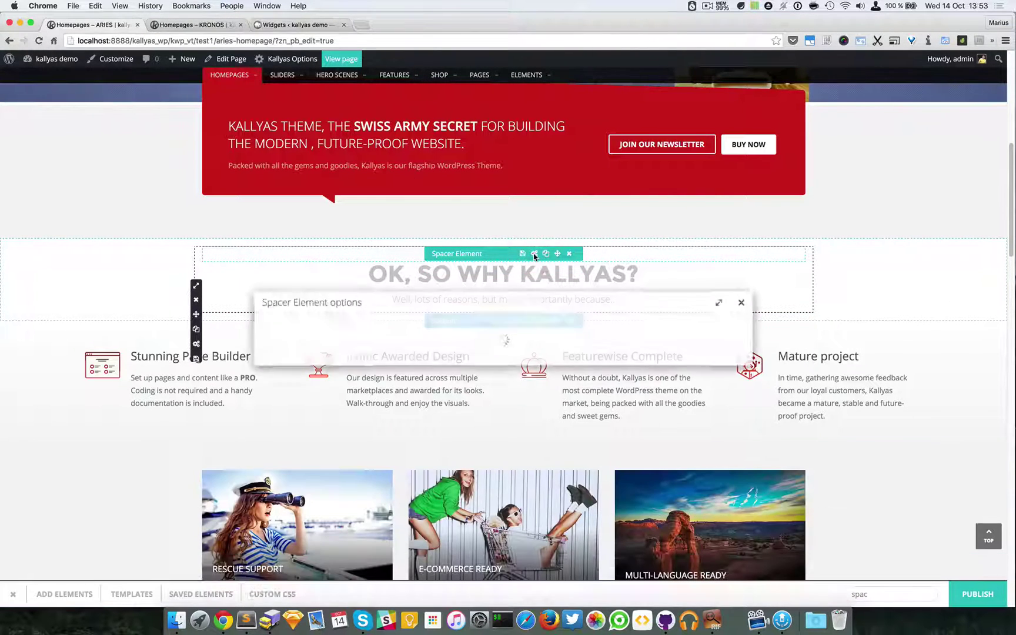
left_click_drag(547, 267, 671, 346)
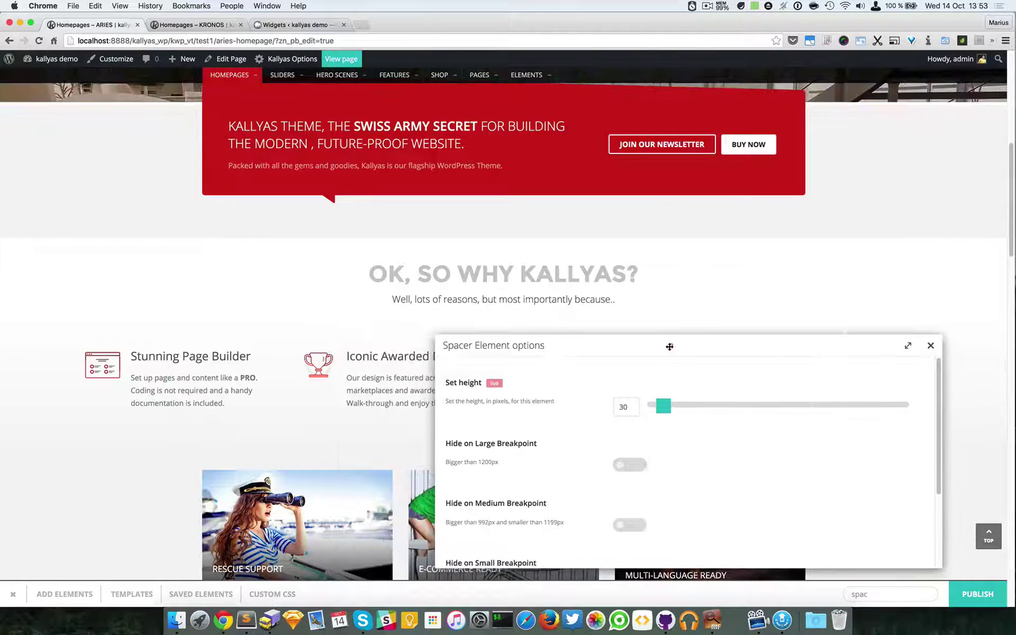
left_click(666, 409)
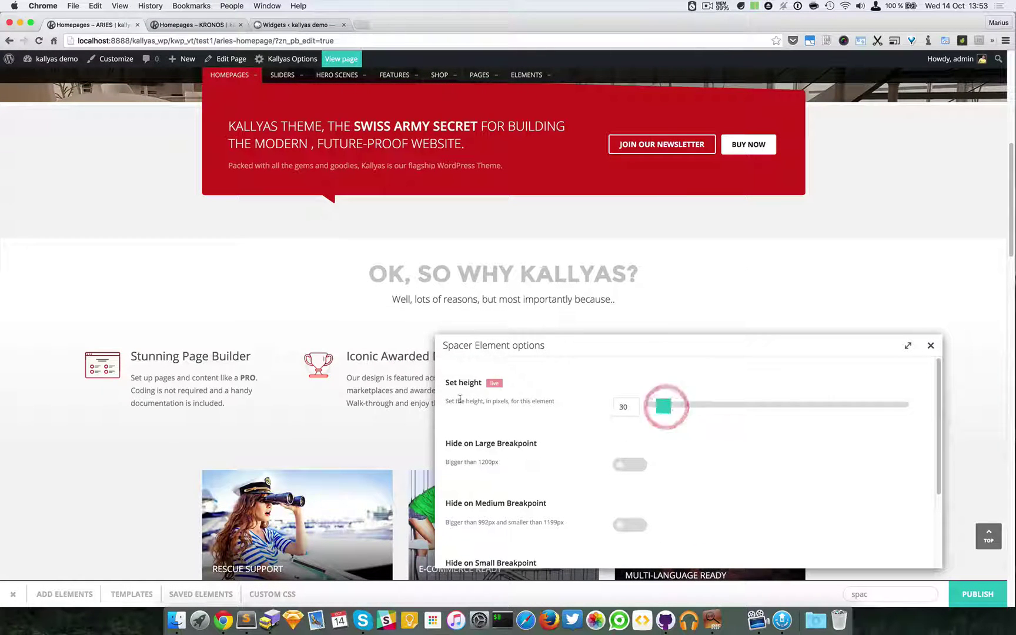
left_click(620, 406)
left_click(897, 412)
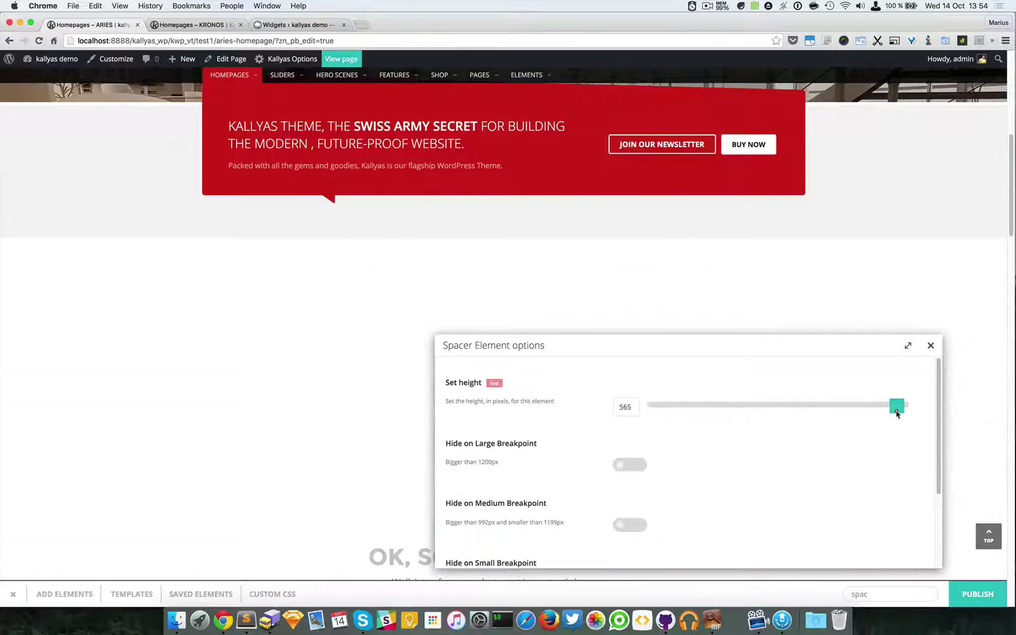
left_click_drag(897, 414, 693, 406)
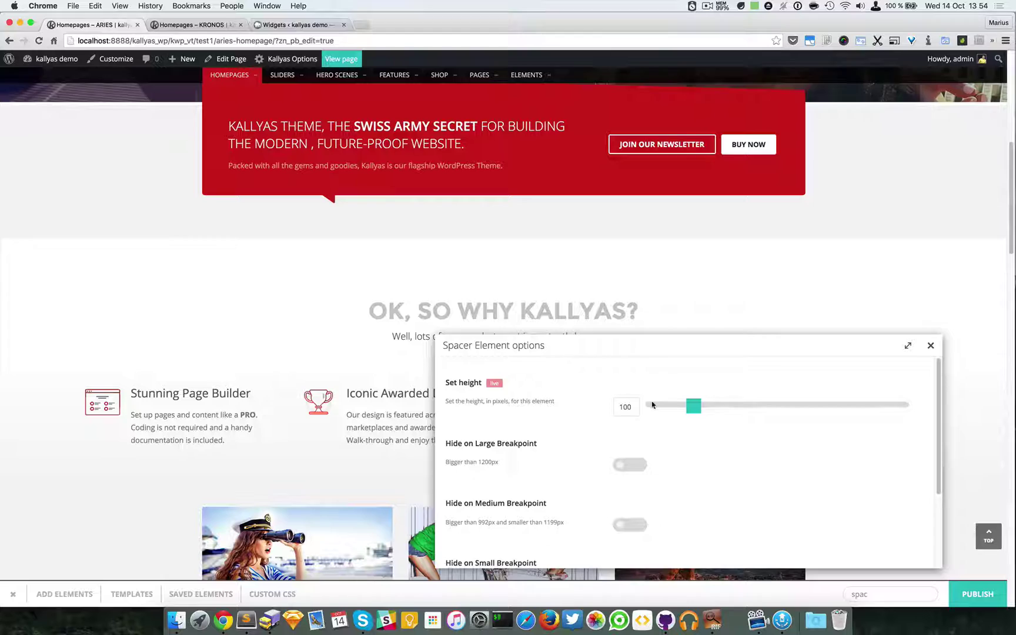
scroll(620, 406, "down", 5)
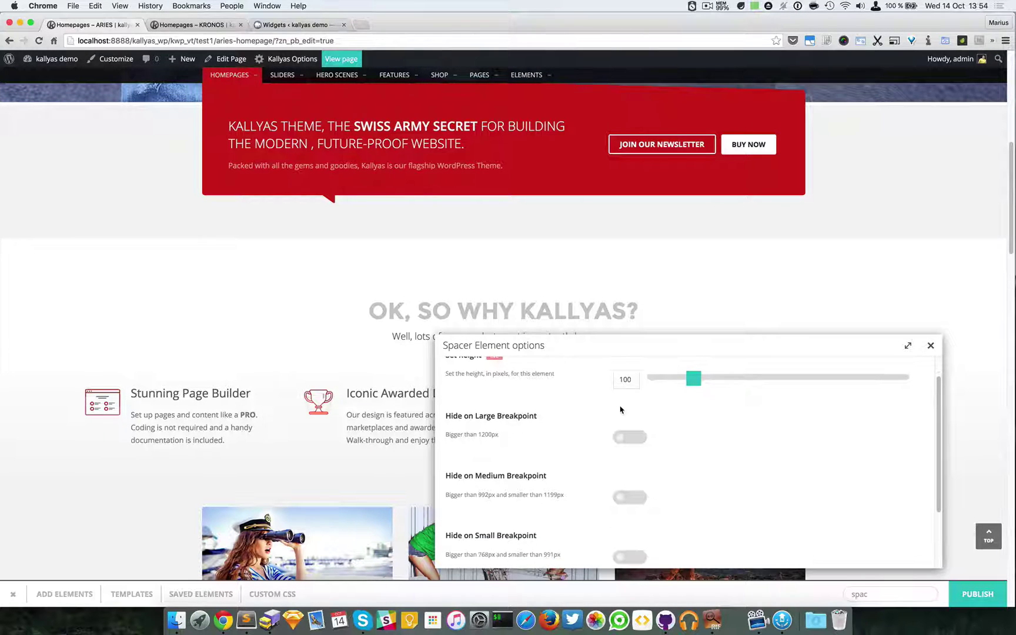
scroll(620, 409, "down", 1)
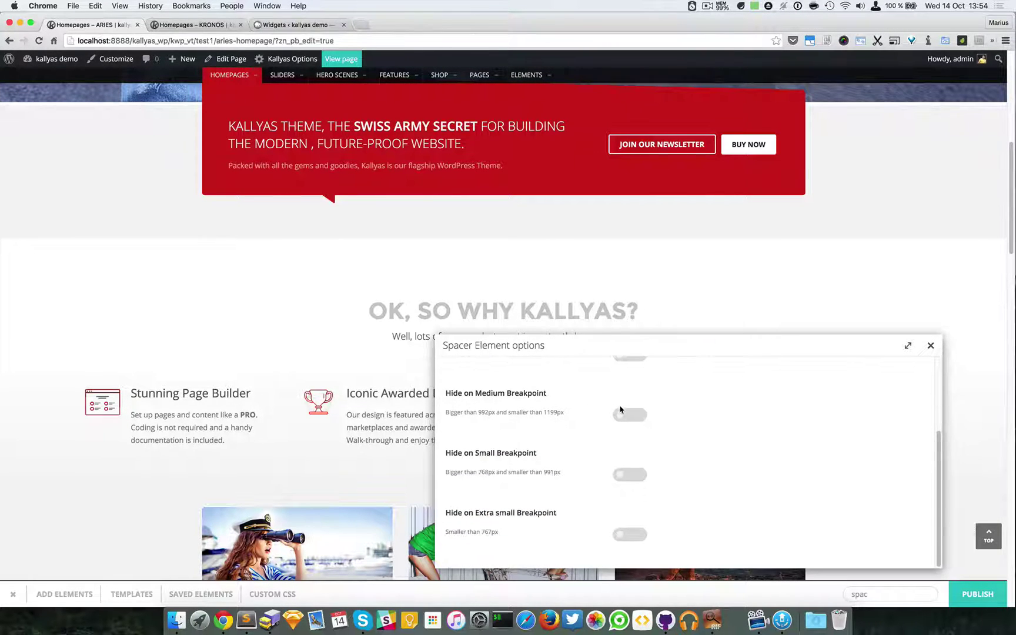
scroll(620, 409, "up", 6)
scroll(620, 409, "down", 6)
scroll(617, 472, "up", 6)
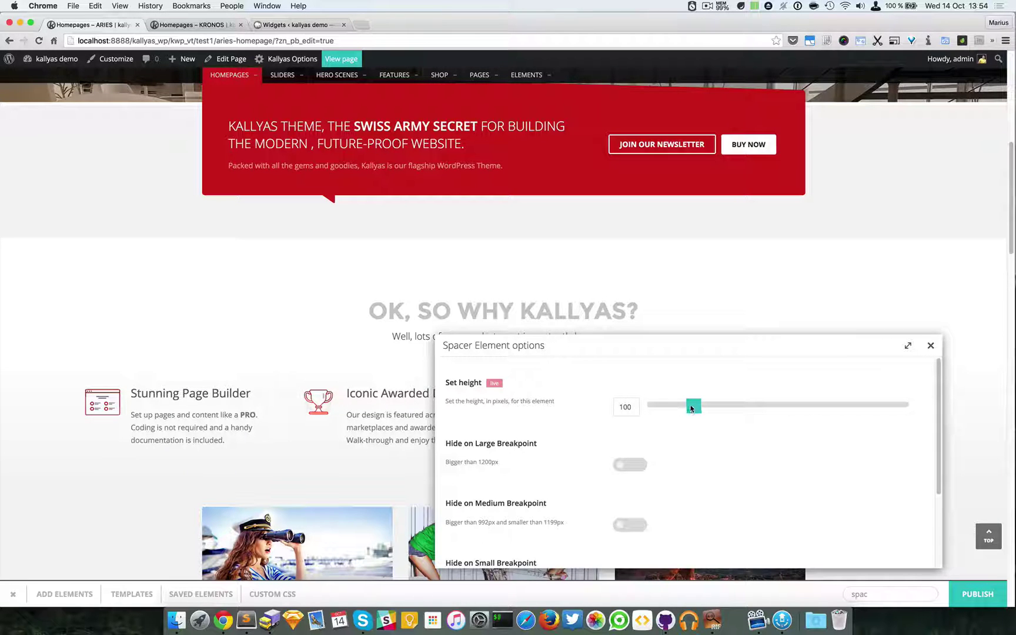
left_click_drag(691, 408, 777, 413)
- Close the Spacer options, publish the homepage, and preview it at a narrower window width
left_click(929, 345)
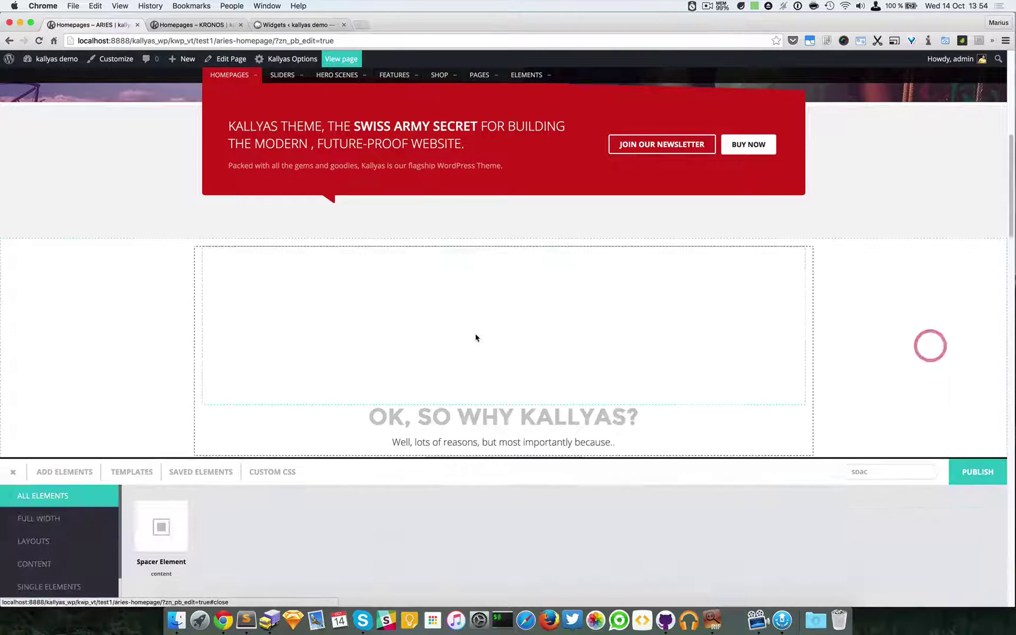
left_click(989, 477)
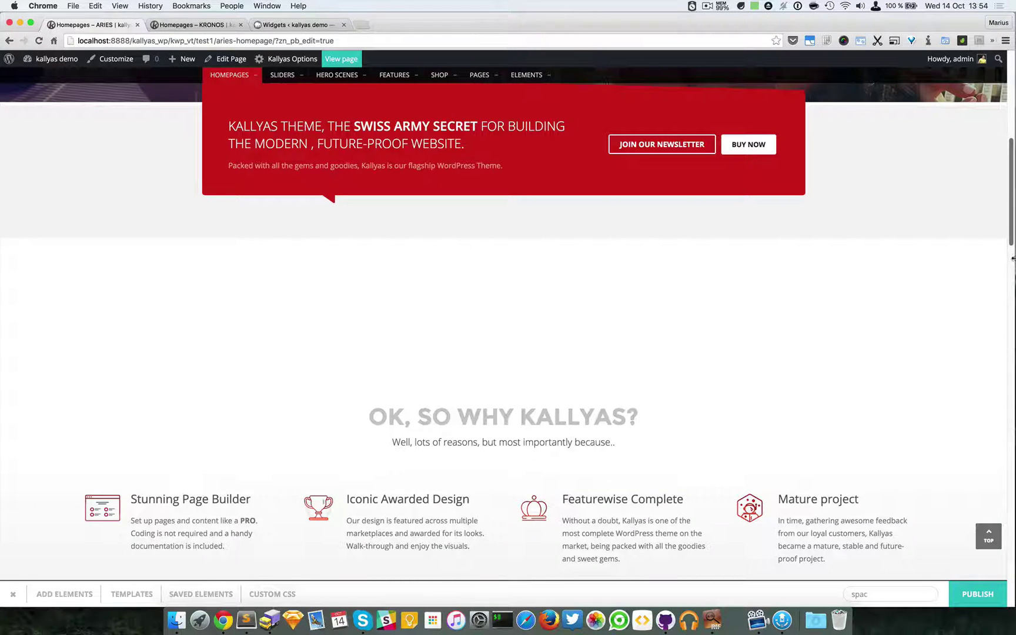
left_click_drag(1012, 257, 275, 295)
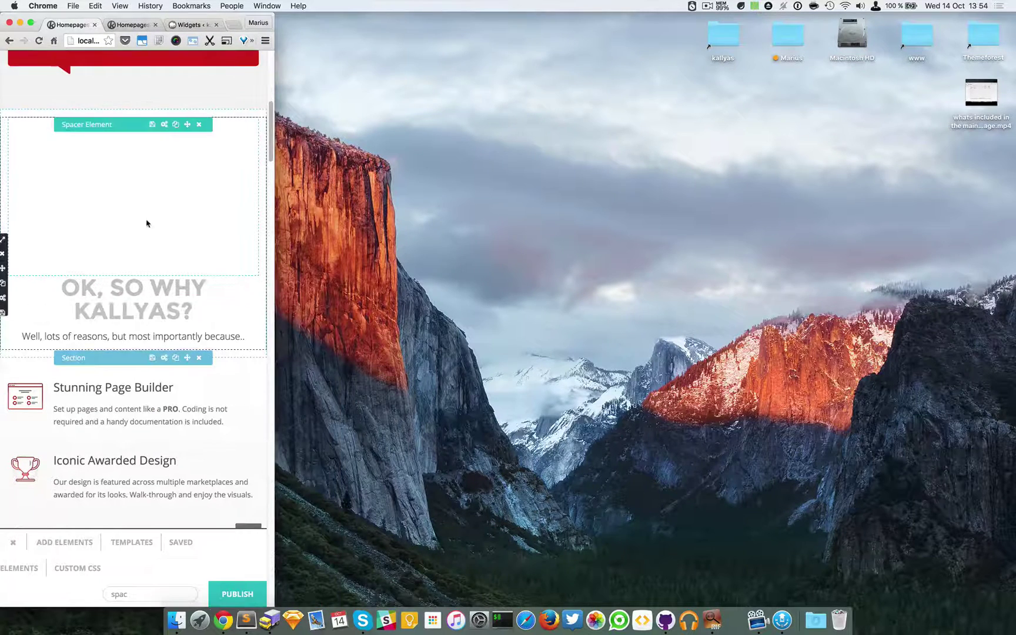
left_click_drag(400, 267, 989, 300)
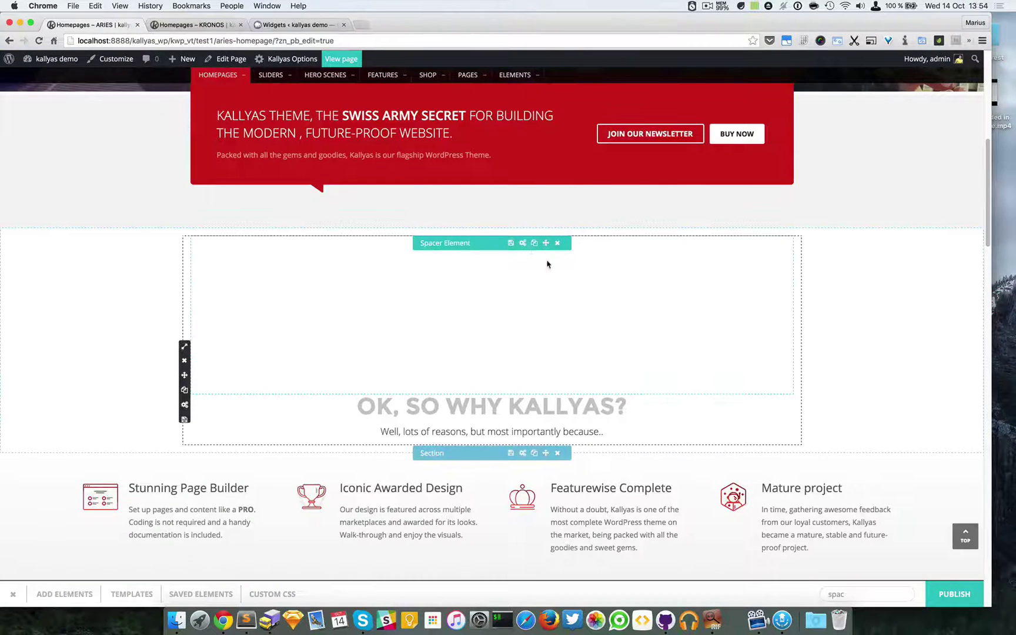
- Enable 'Hide on Medium Breakpoint' in the Spacer options, close them, and publish the page
left_click(522, 243)
scroll(653, 295, "down", 2)
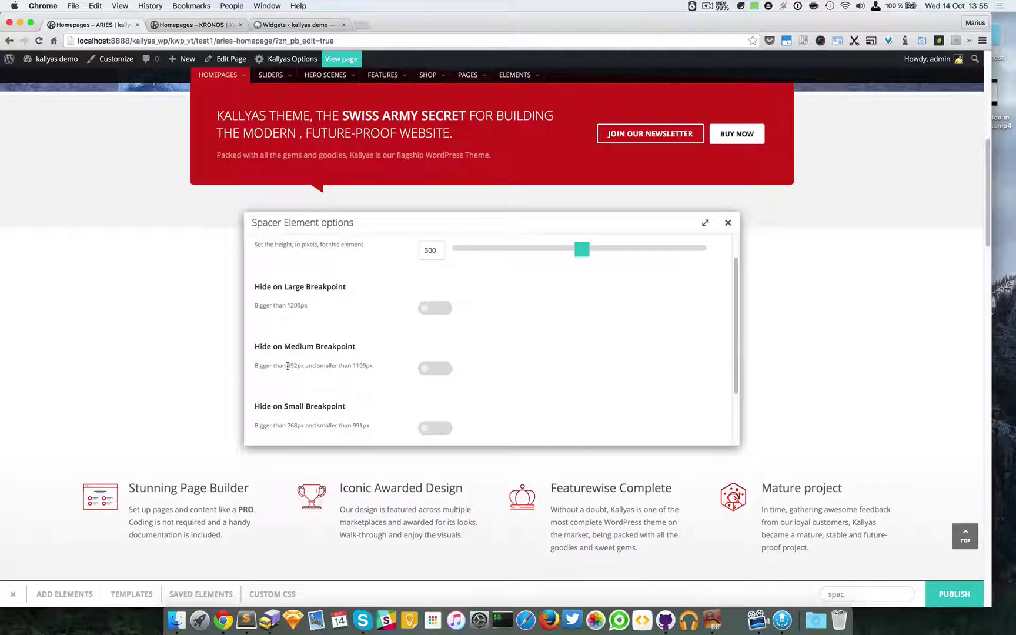
left_click_drag(288, 365, 305, 367)
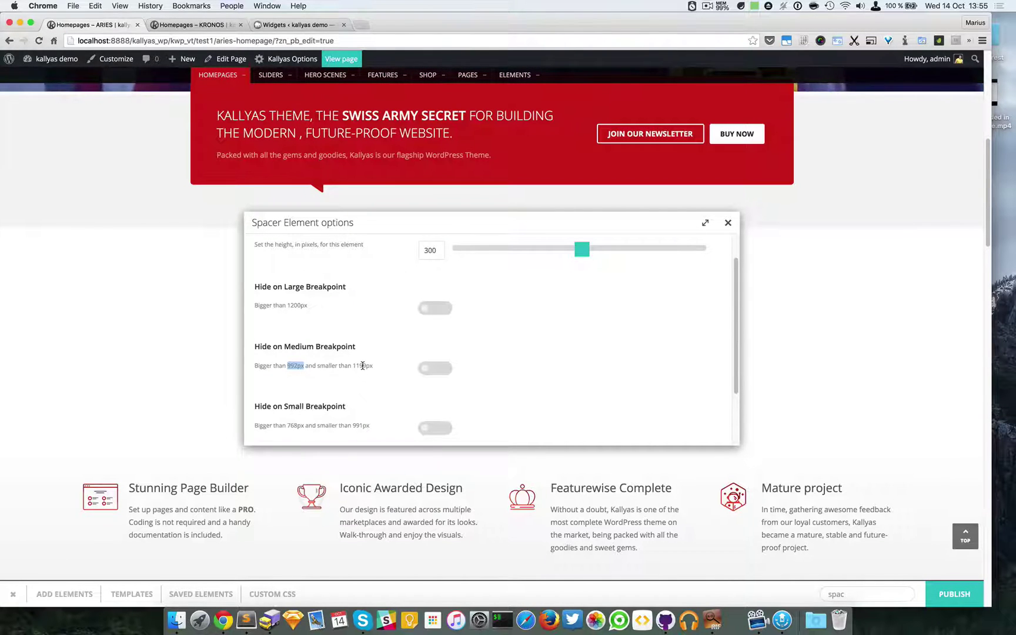
left_click(427, 370)
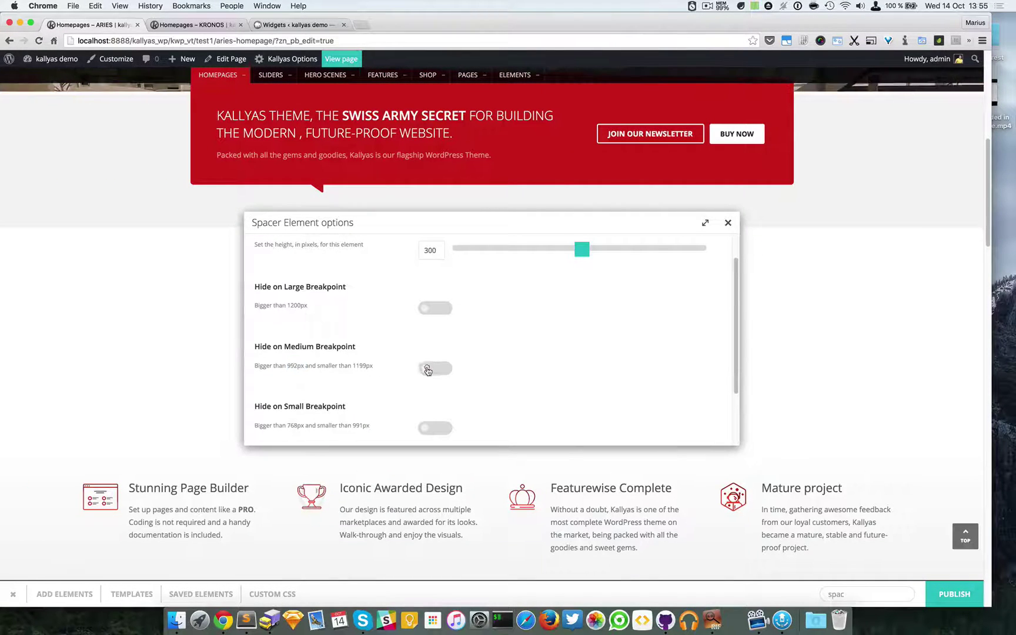
left_click(728, 222)
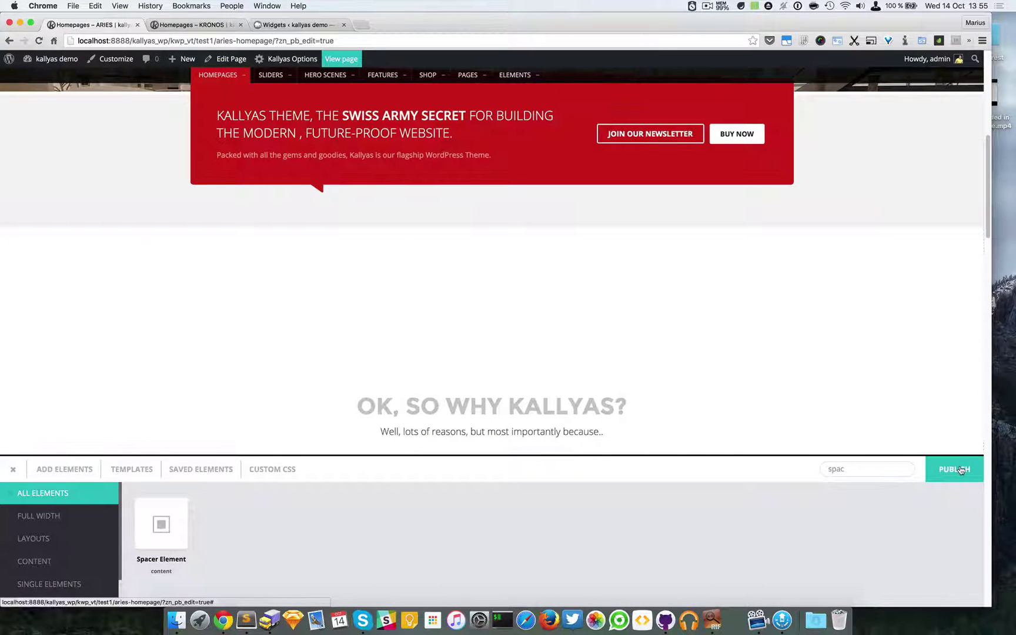
left_click(960, 469)
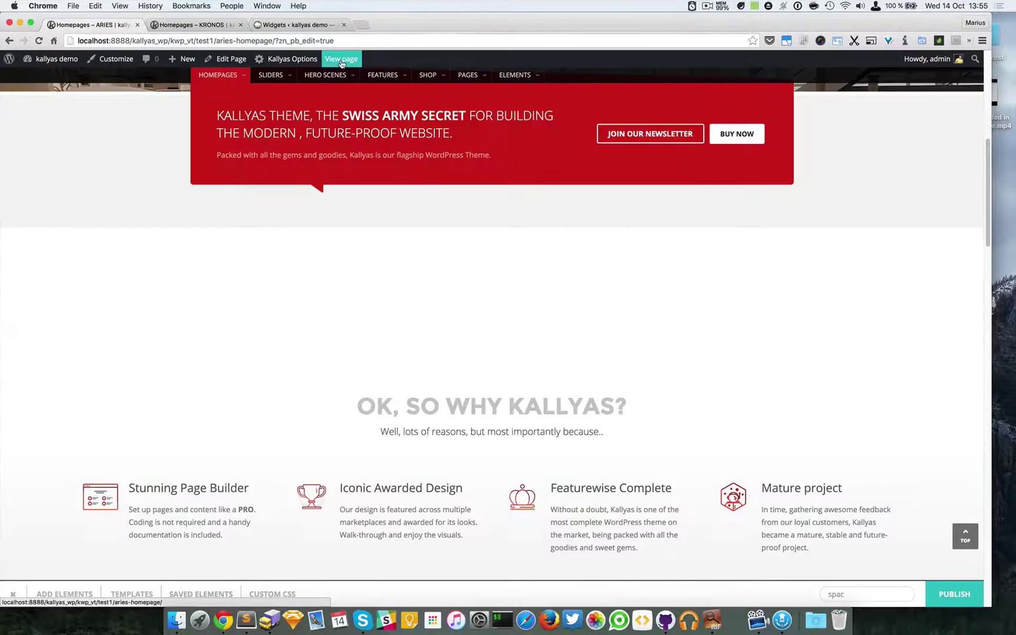
- View the published page in a new tab and open Chrome's developer tools via Inspect
left_click(341, 61)
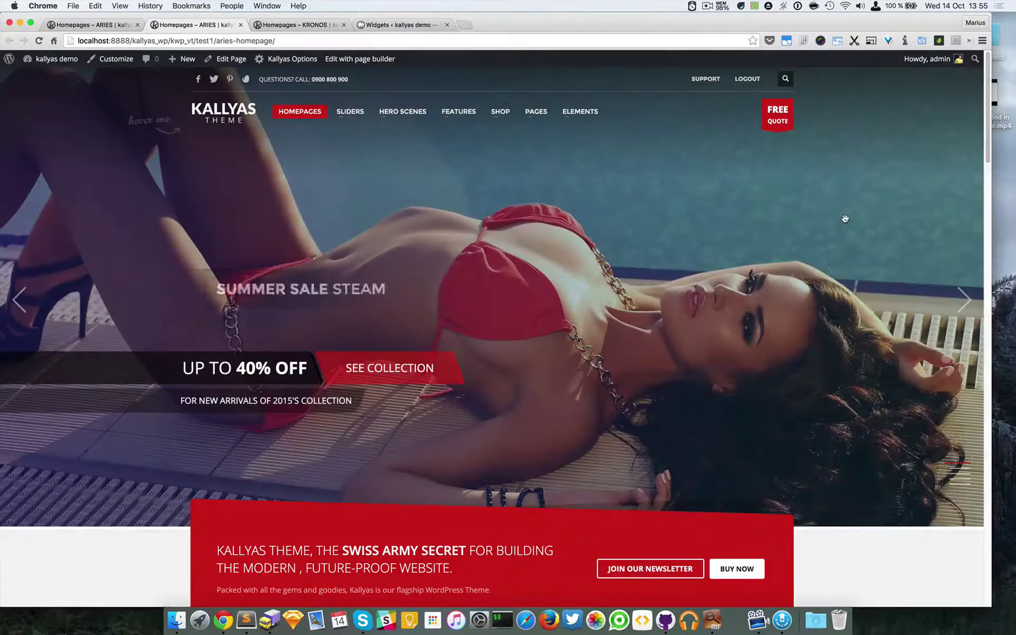
scroll(771, 328, "down", 5)
right_click(772, 329)
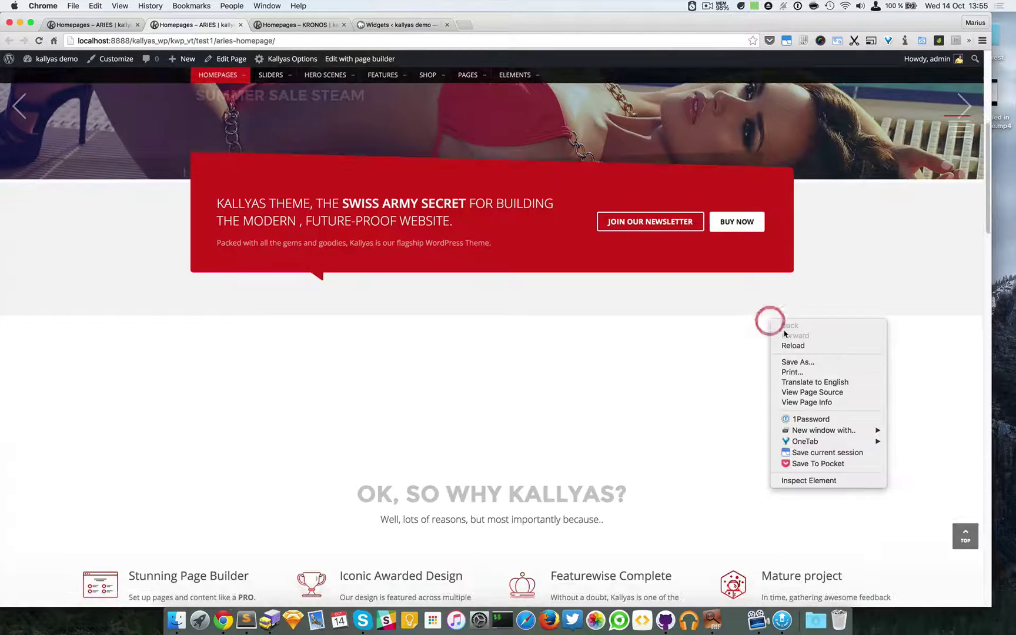
left_click(823, 480)
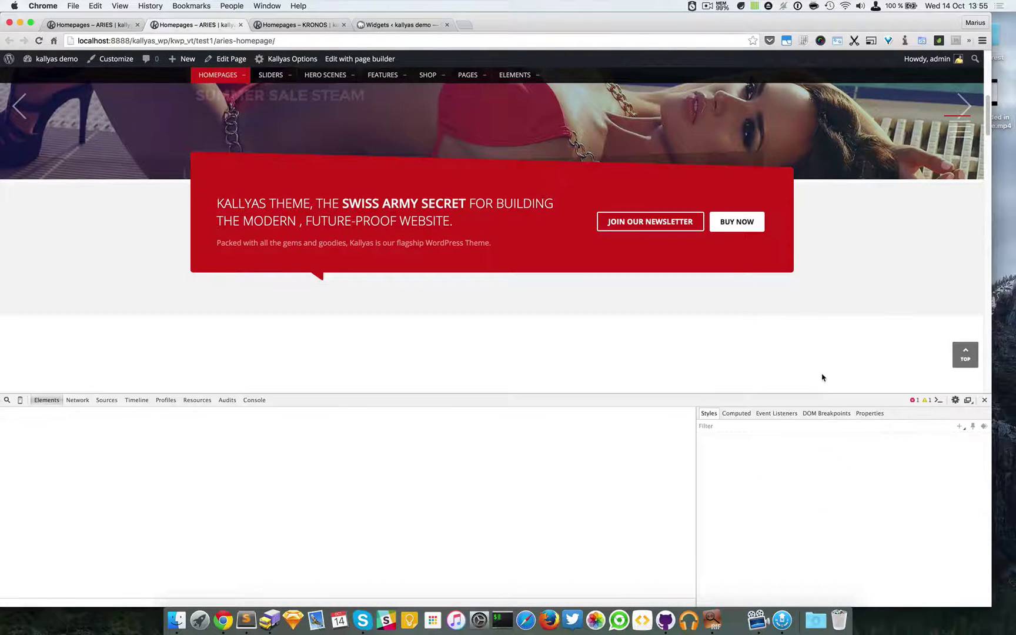
left_click_drag(678, 396, 676, 383)
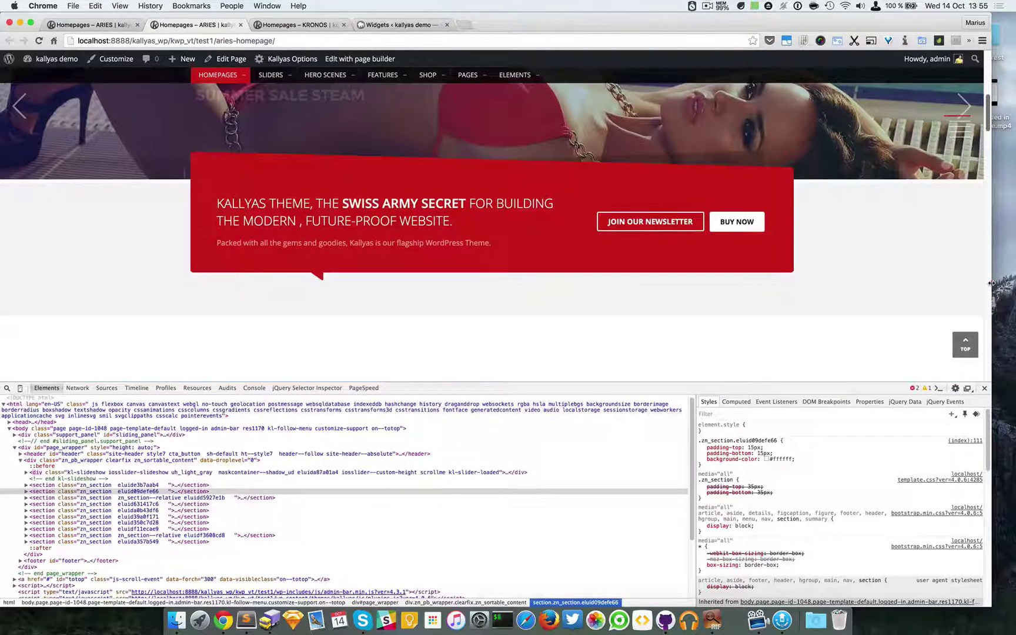
- Narrow the browser window to about 1196px, then 1129px, checking the spacer's visibility
left_click_drag(991, 284, 985, 283)
mouse_move(914, 66)
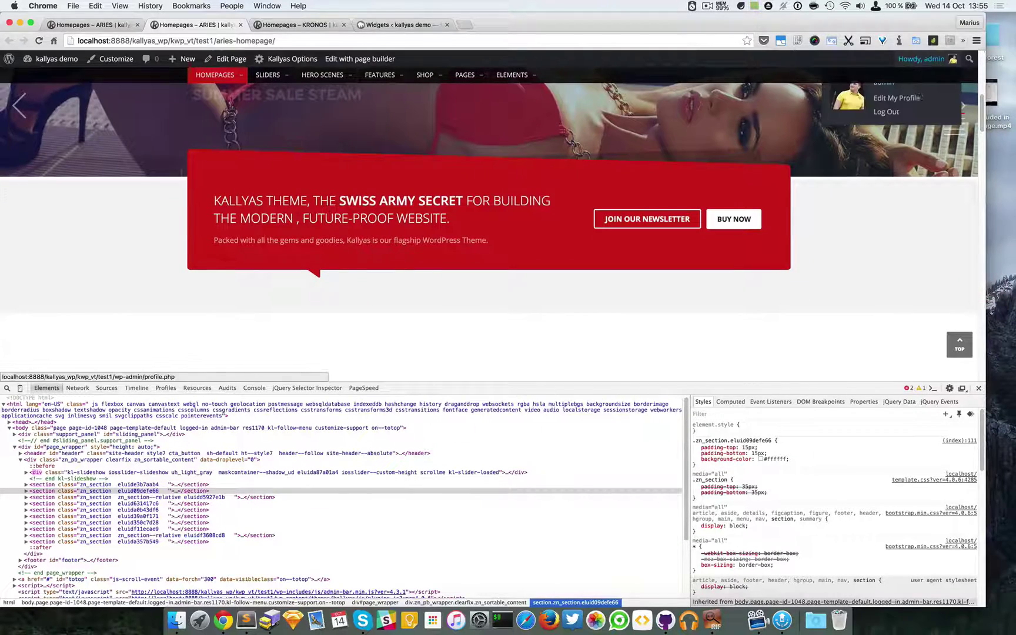
left_click_drag(986, 221, 630, 224)
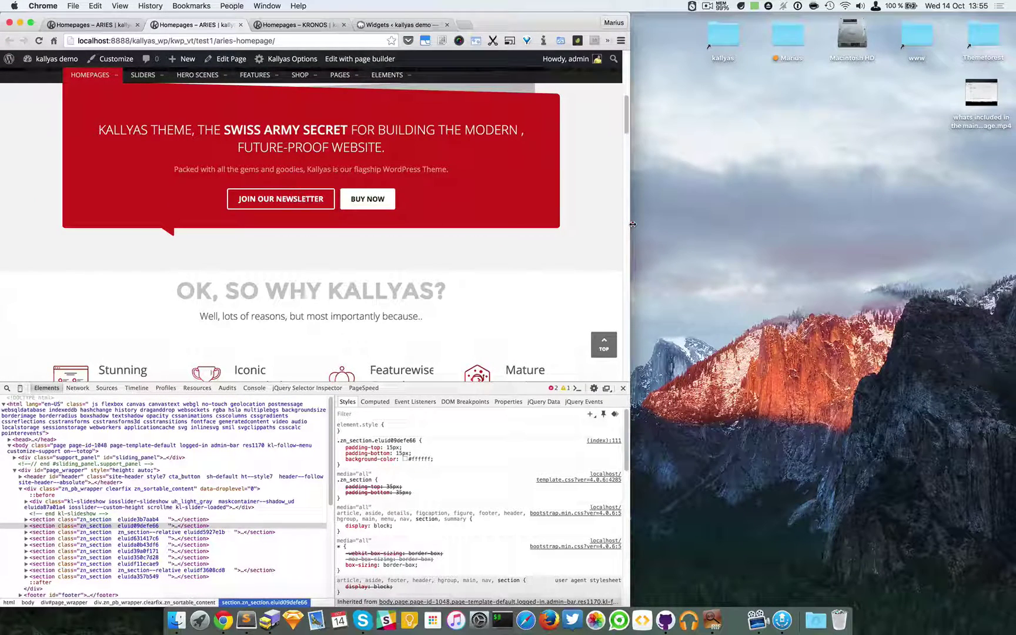
left_click_drag(632, 224, 625, 225)
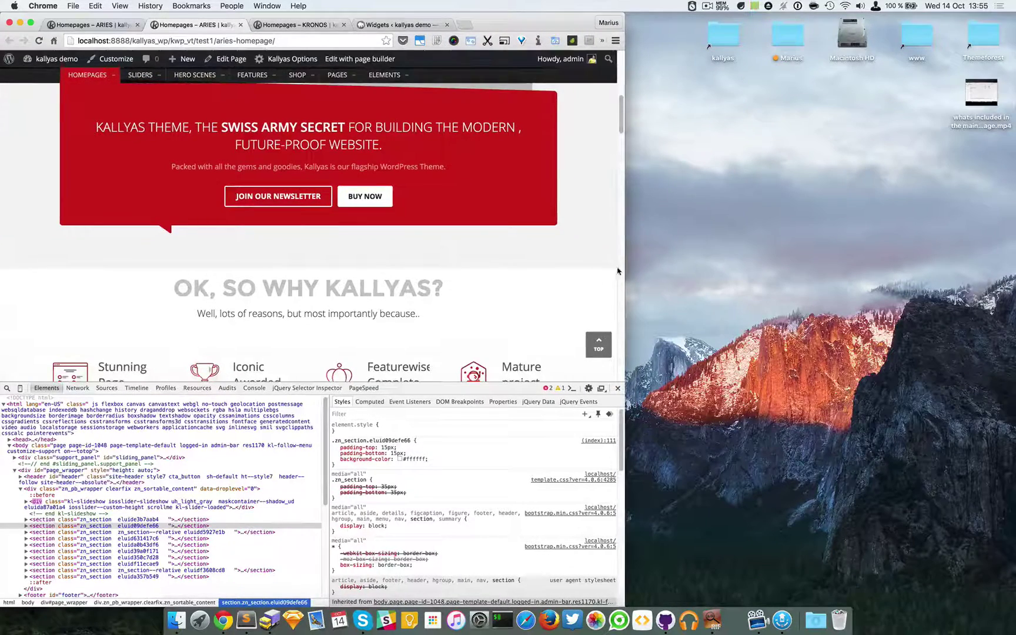
left_click_drag(623, 268, 514, 259)
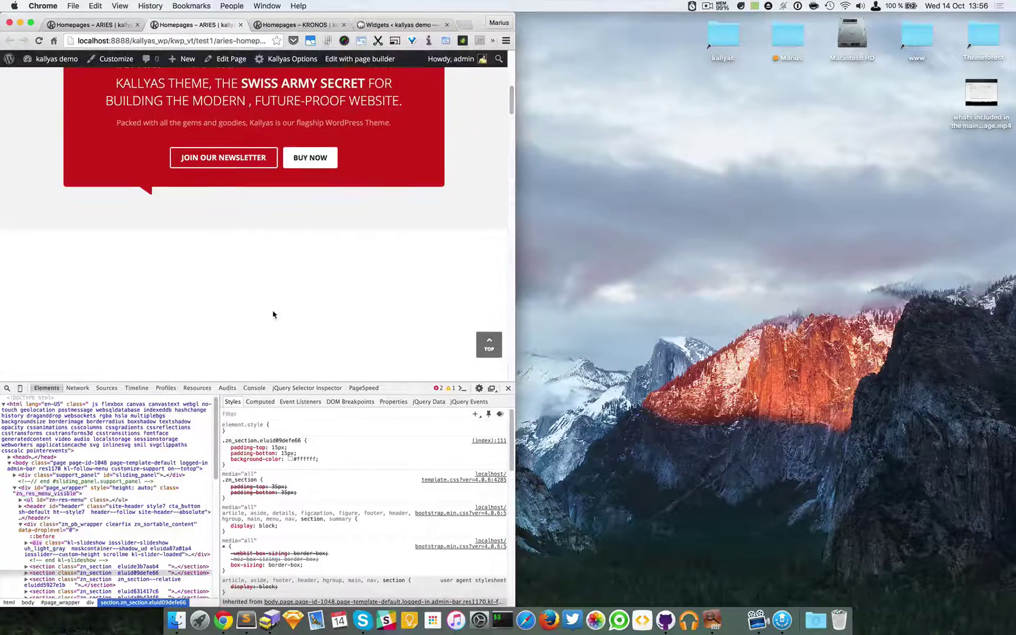
scroll(261, 279, "down", 5)
scroll(282, 203, "up", 5)
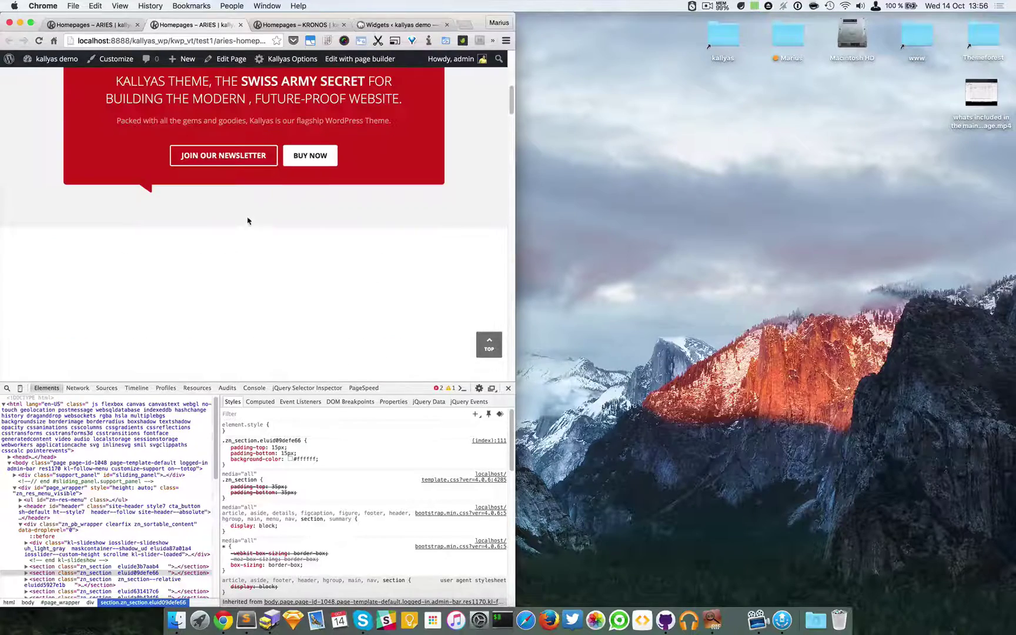
scroll(347, 291, "down", 1)
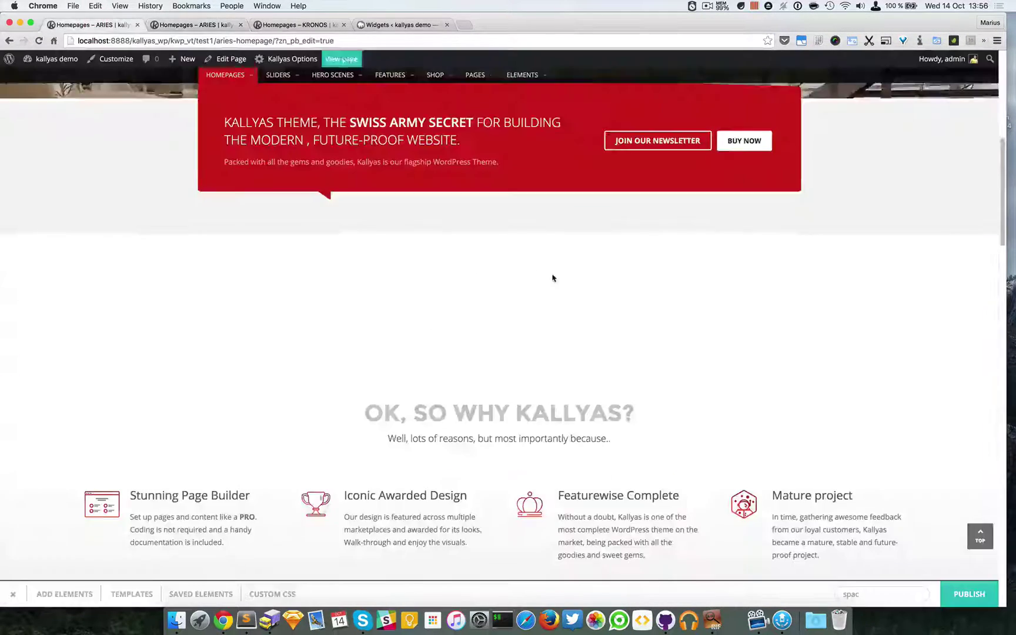
scroll(530, 249, "down", 5)
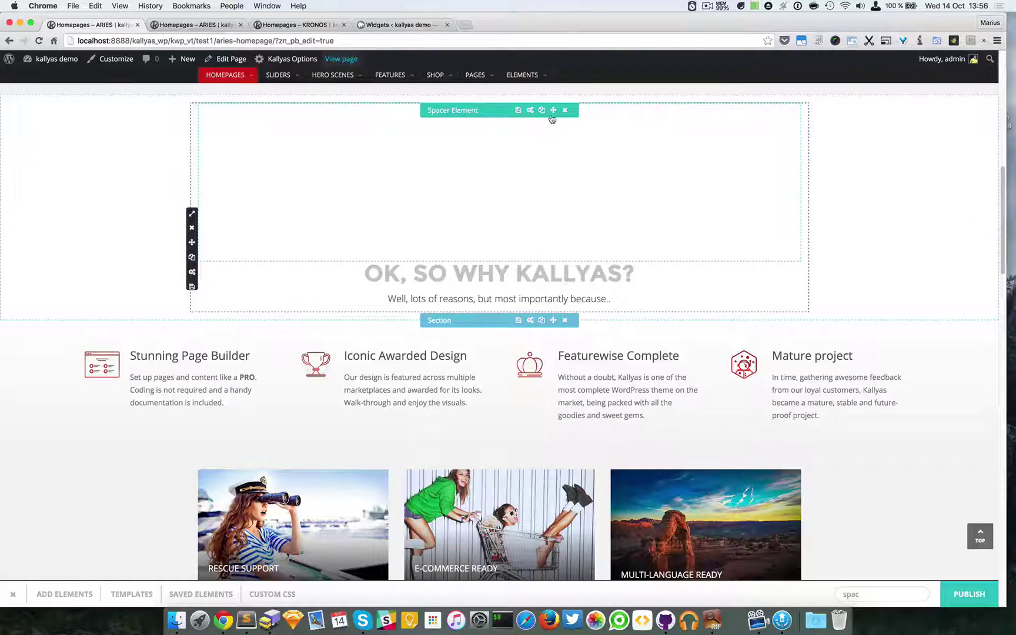
- Drag the Spacer Element by its handle to the top of the Featurewise Complete column
left_click_drag(553, 114, 613, 239)
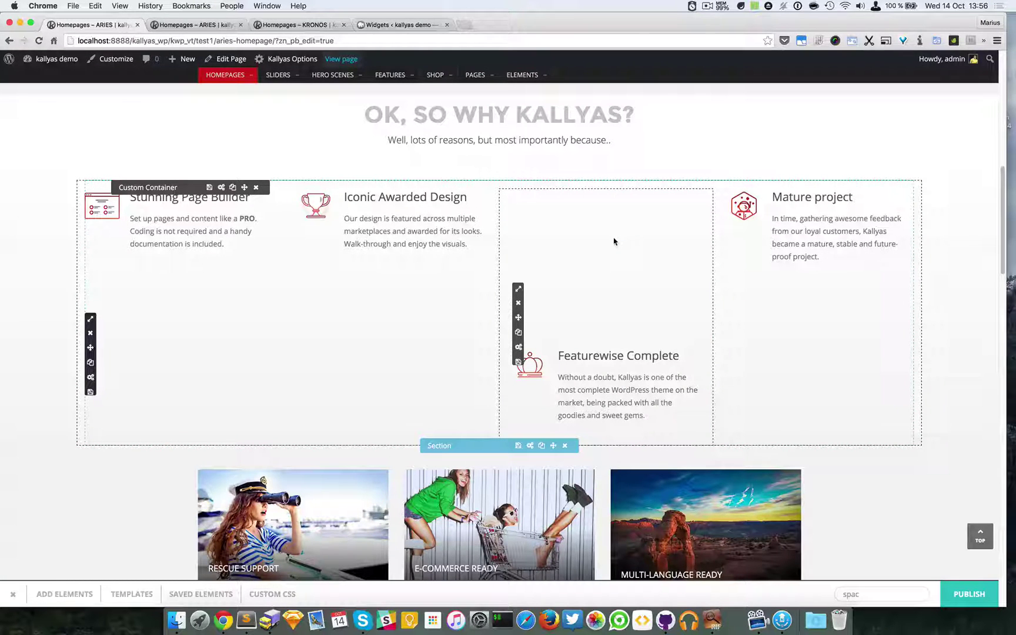
mouse_move(614, 217)
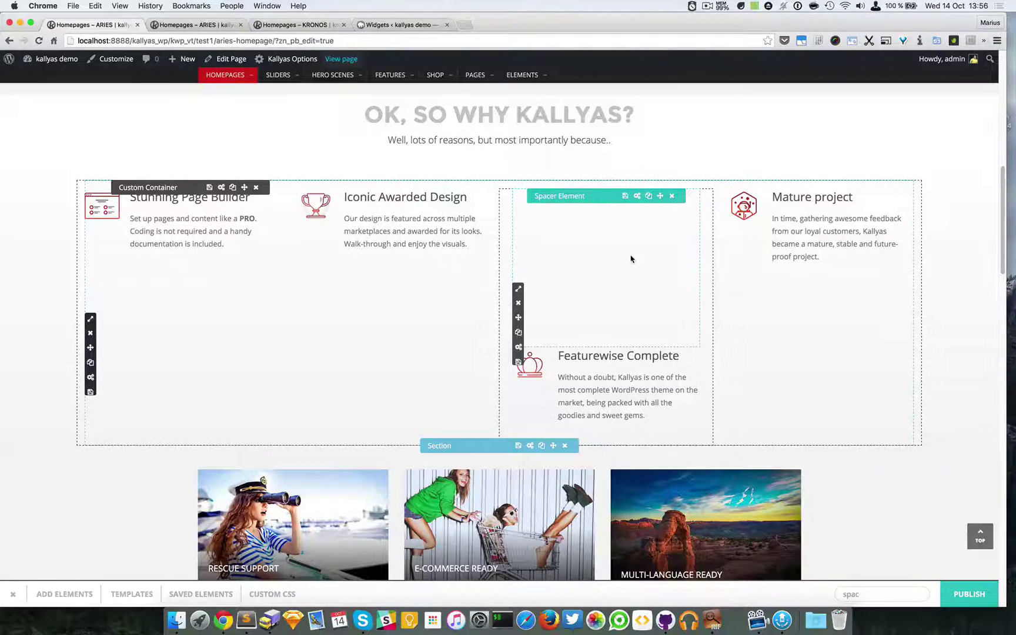
scroll(631, 259, "down", 1)
mouse_move(661, 314)
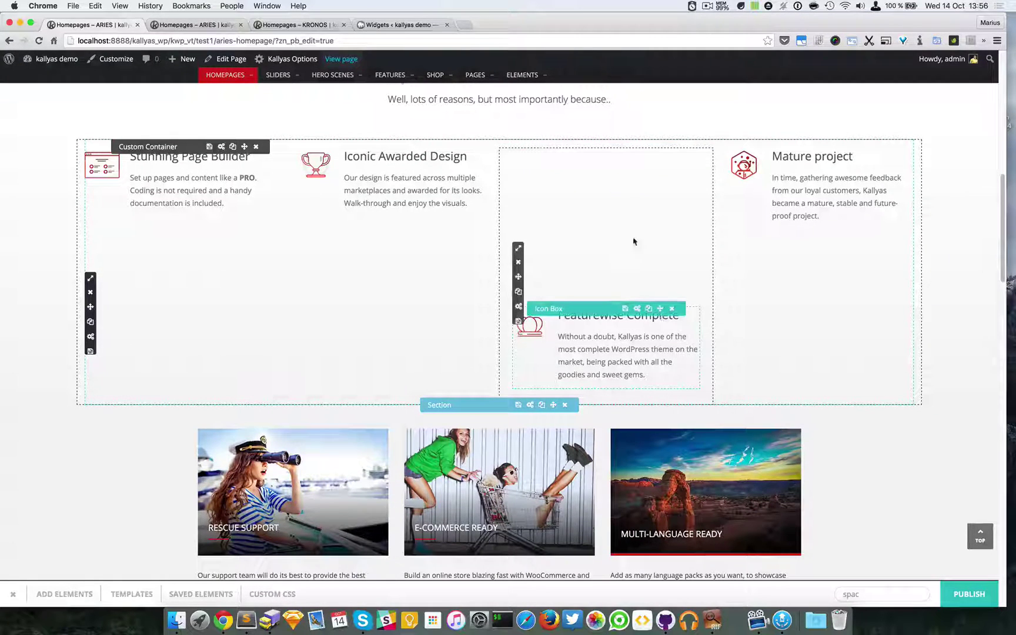
mouse_move(617, 195)
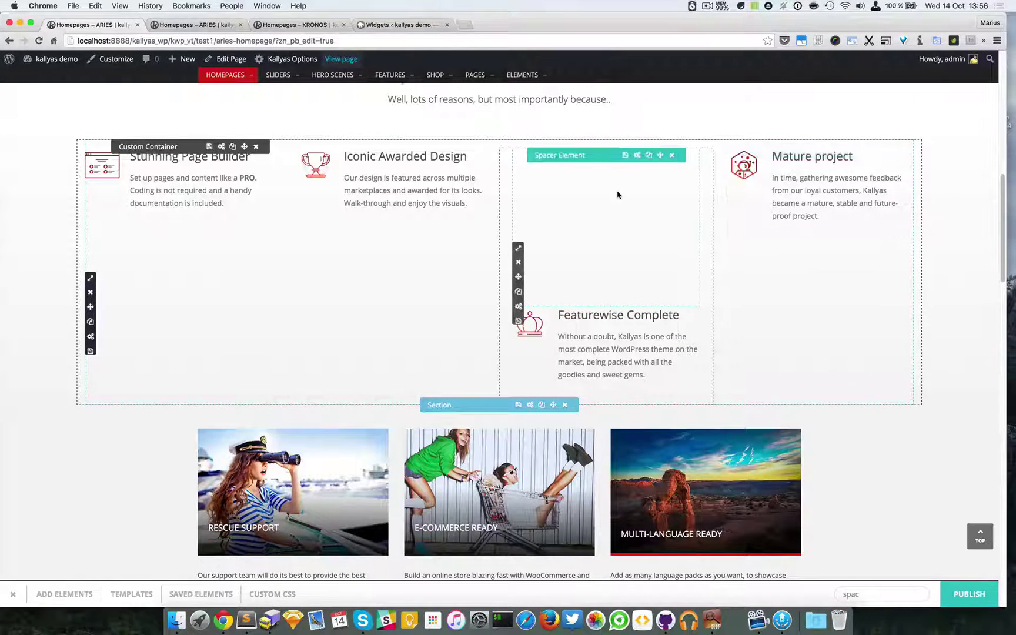